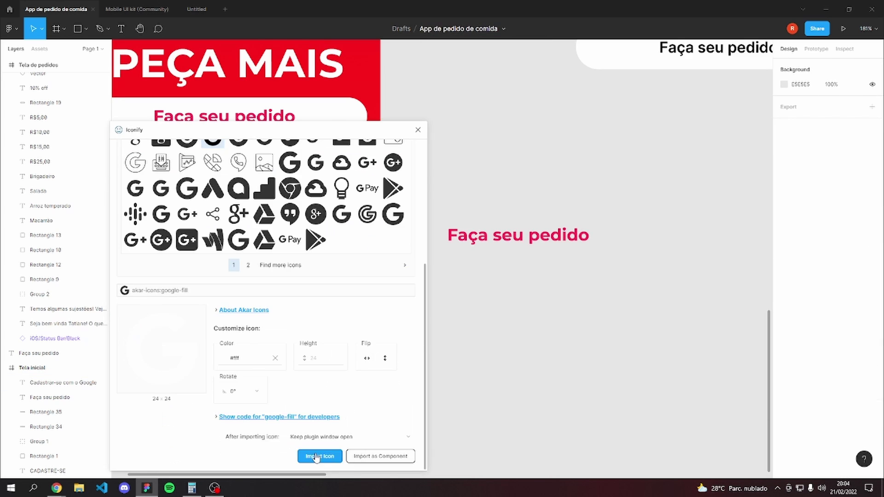
# Import the white akar-icons google-fill icon through Iconify, and launch the Iconscout plugin.
pyautogui.click(316, 456)
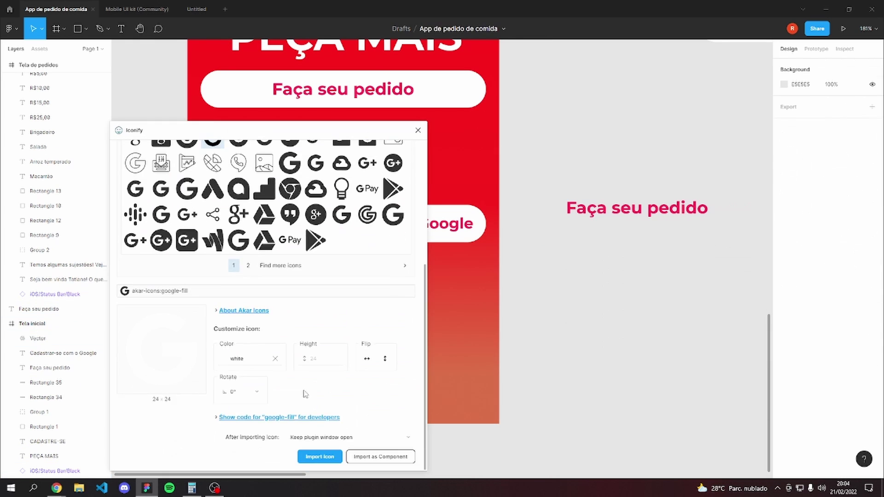
pyautogui.rightClick(606, 299)
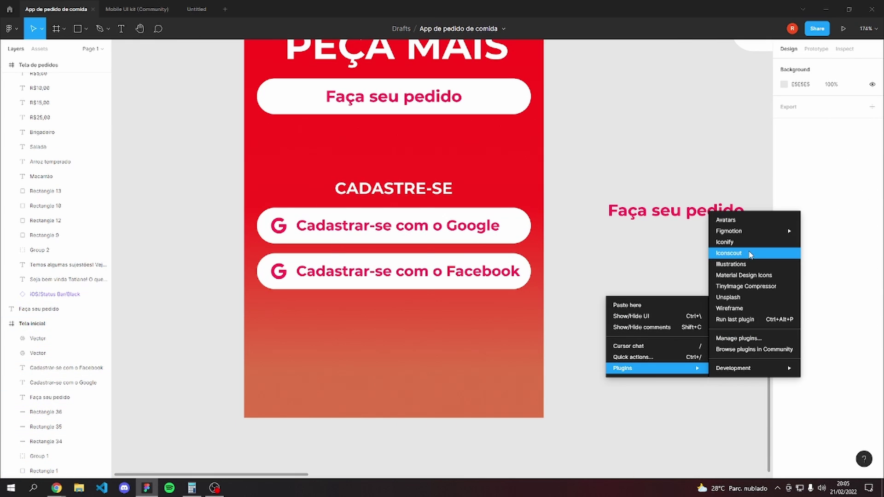
pyautogui.click(749, 254)
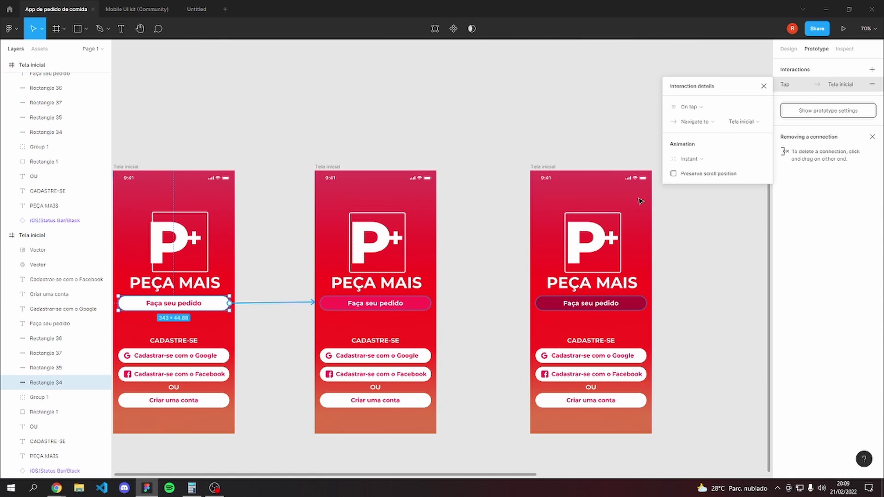
# Configure the interaction from the first start screen's "Faça seu pedido" button to trigger on Mouse enter.
pyautogui.click(689, 159)
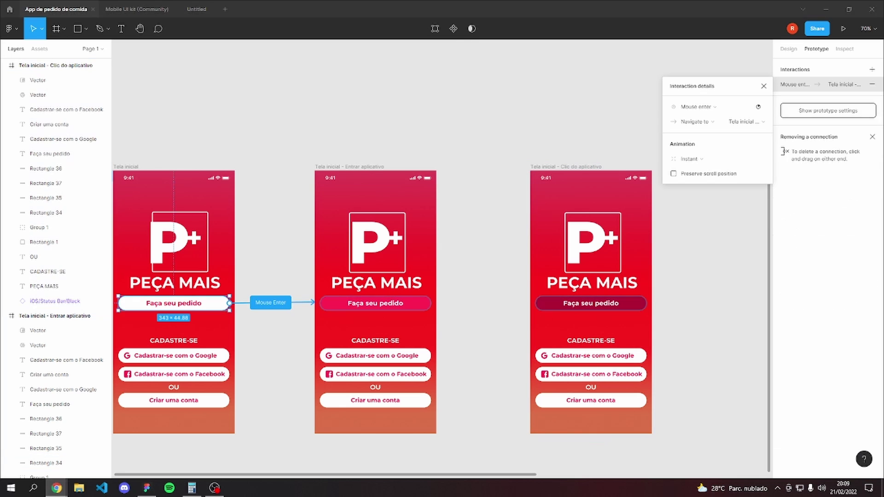
pyautogui.click(718, 107)
pyautogui.click(720, 110)
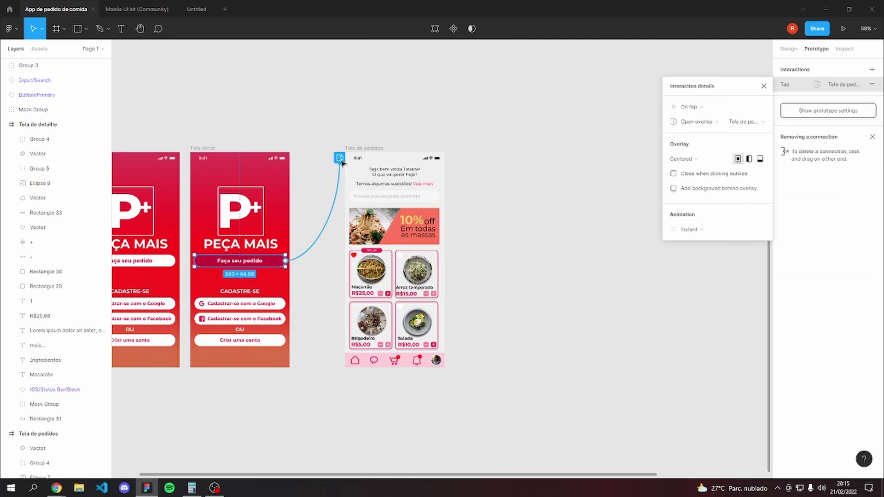
# Configure the On tap interaction from the dark "Faça seu pedido" button to the Tela de pedidos screen.
pyautogui.click(739, 122)
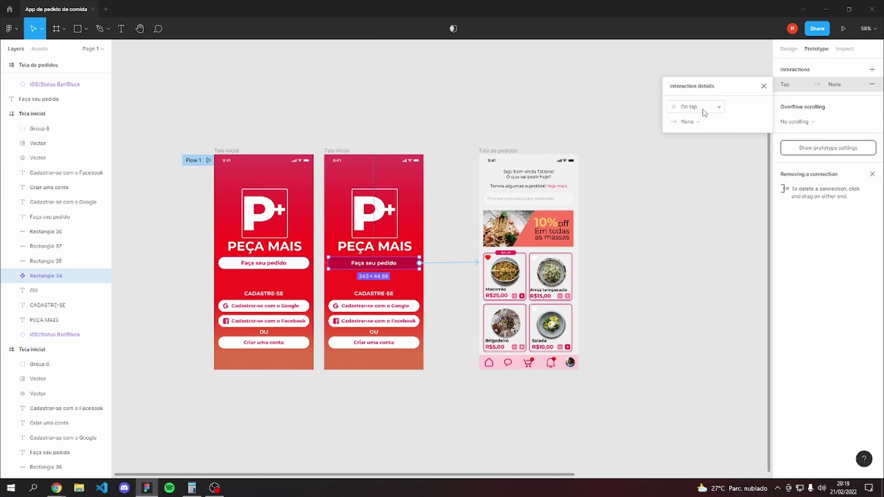
pyautogui.click(688, 121)
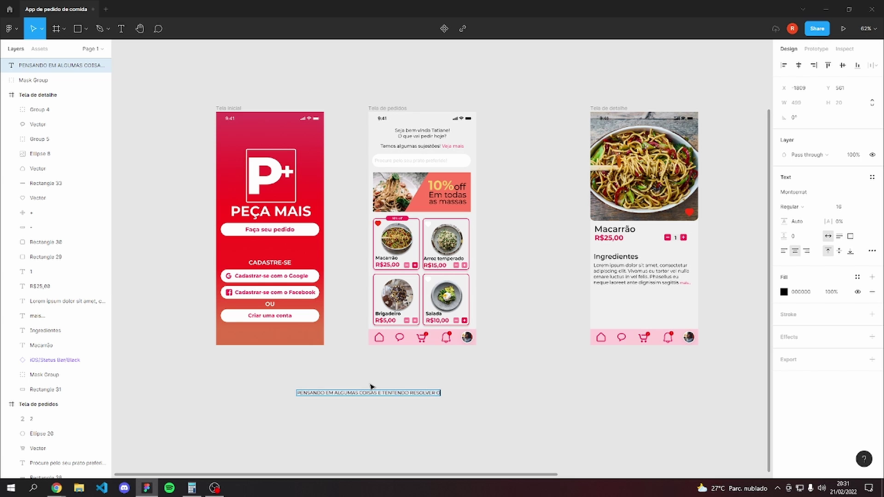
# Complete the note "PENSANDO EM ALGUMAS COISAS E TENTENDO RESOLVER OUTRAS" and move it just beneath the Tela de pedidos screen.
pyautogui.scroll(5, 372, 386)
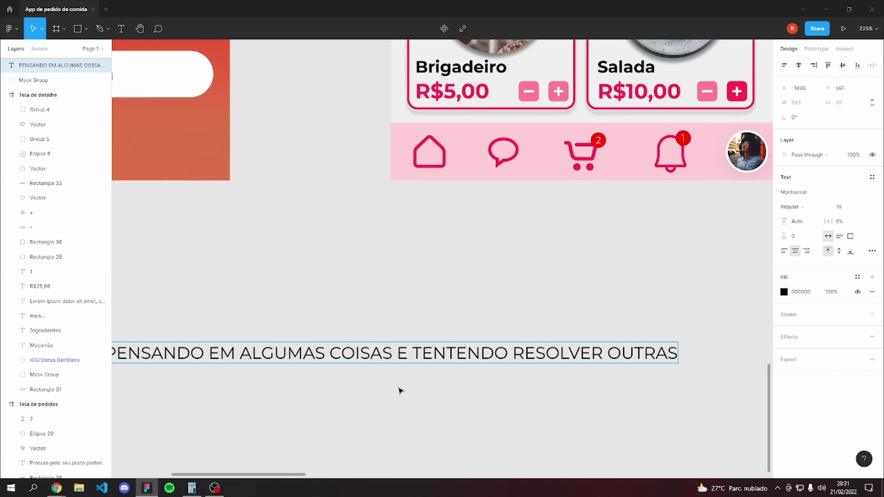
pyautogui.scroll(-2, 401, 389)
pyautogui.moveTo(343, 363); pyautogui.dragTo(474, 274)
pyautogui.scroll(-2, 510, 330)
pyautogui.scroll(-4, 510, 330)
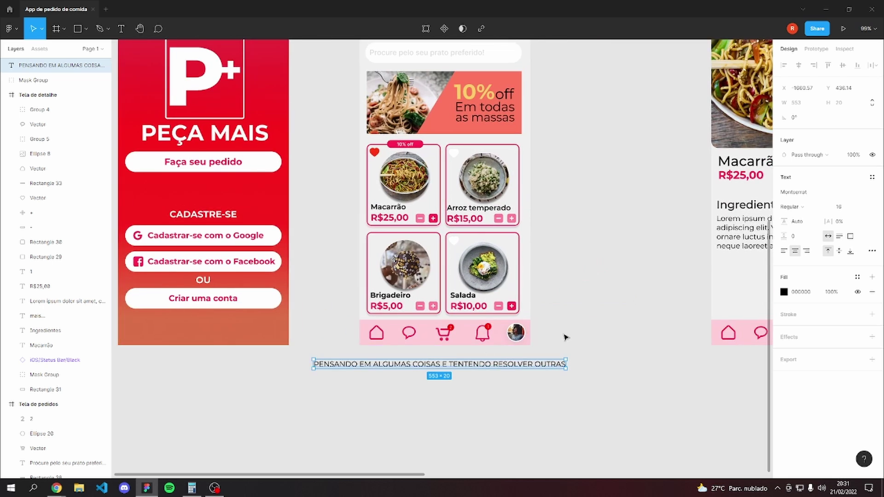
# End the note's first line with a period and add "Tem algumas coisas que estão me encomodando e por isso estou pensando" below it.
pyautogui.scroll(2, 538, 366)
pyautogui.scroll(2, 552, 371)
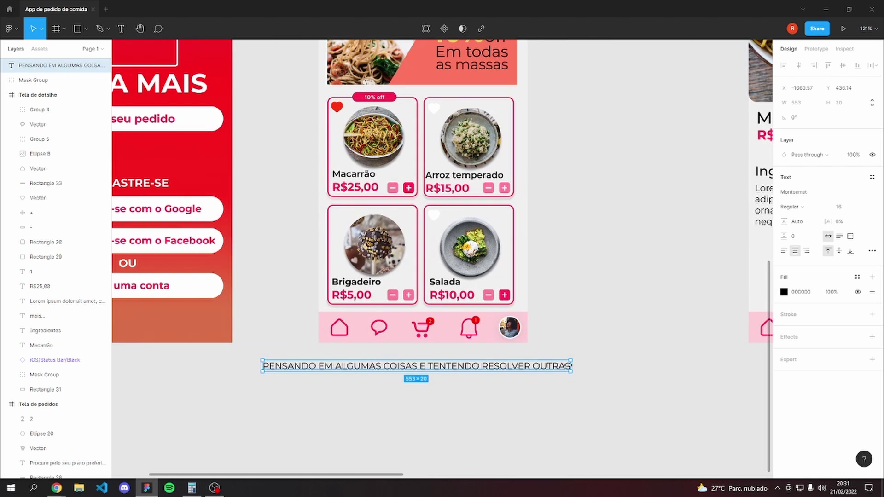
pyautogui.doubleClick(568, 367)
pyautogui.click(565, 366)
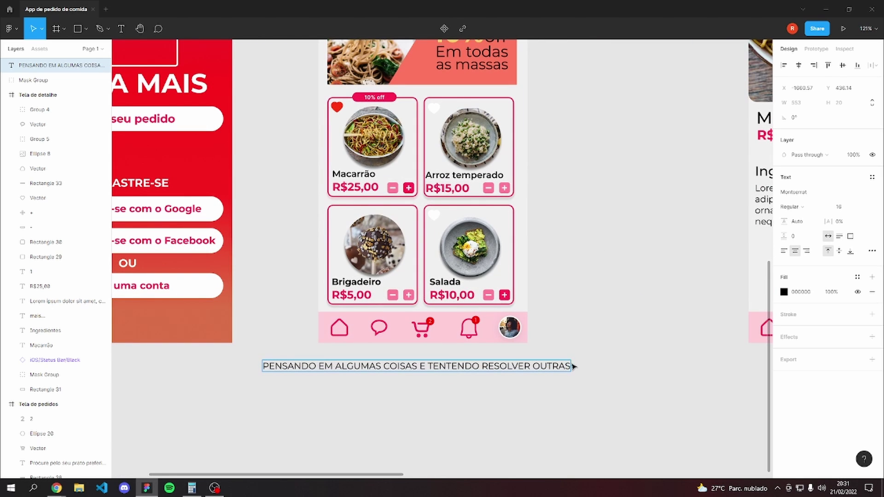
pyautogui.write('.')
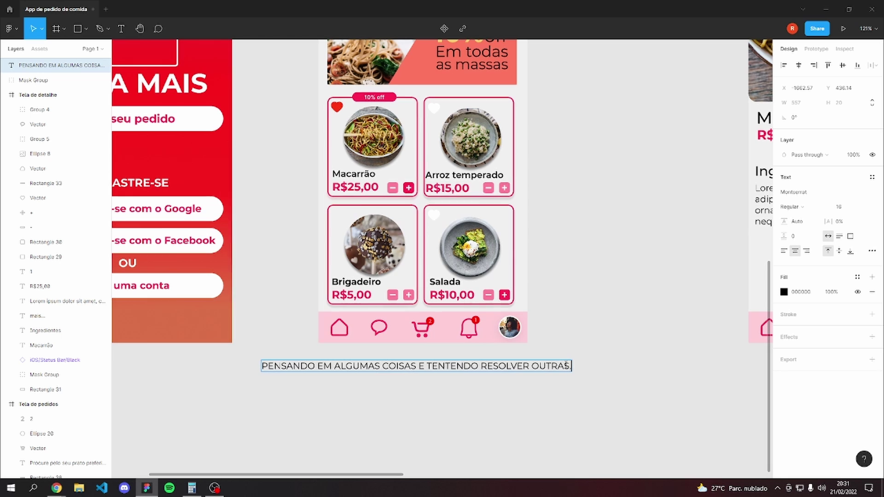
pyautogui.press('Return')
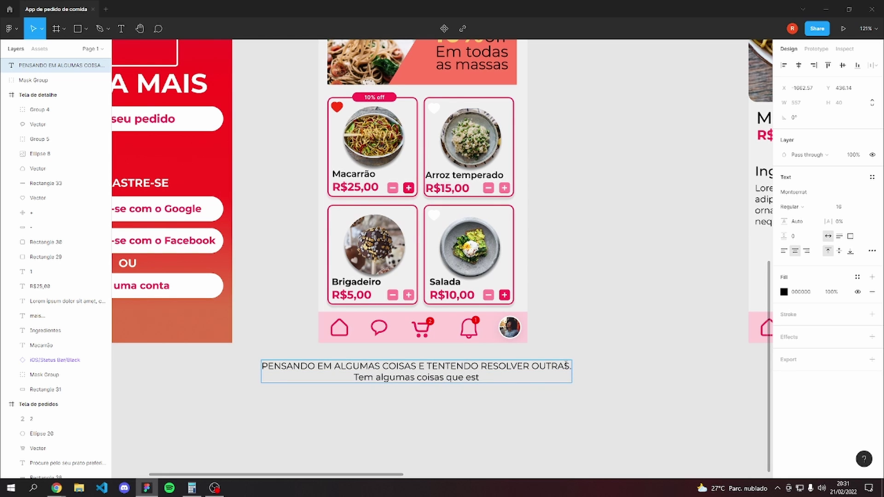
pyautogui.write('Tem algumas coisas que estão me encomodand')
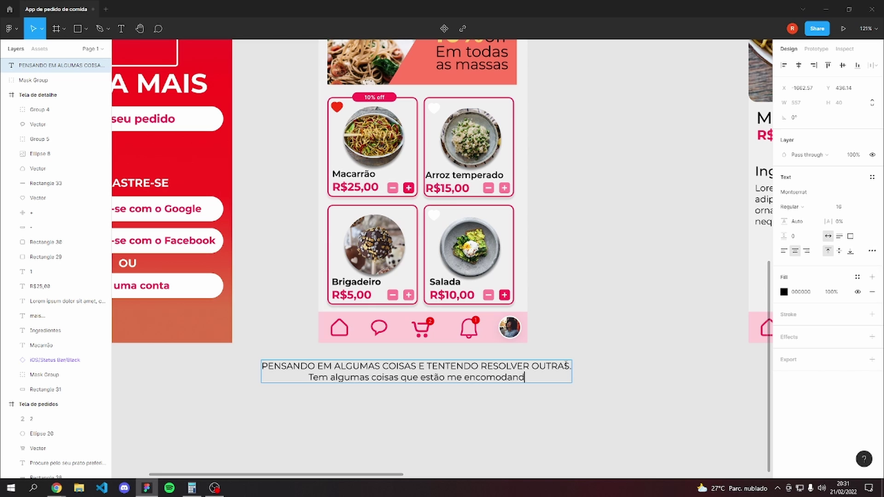
pyautogui.write('o e por isso estou pensando')
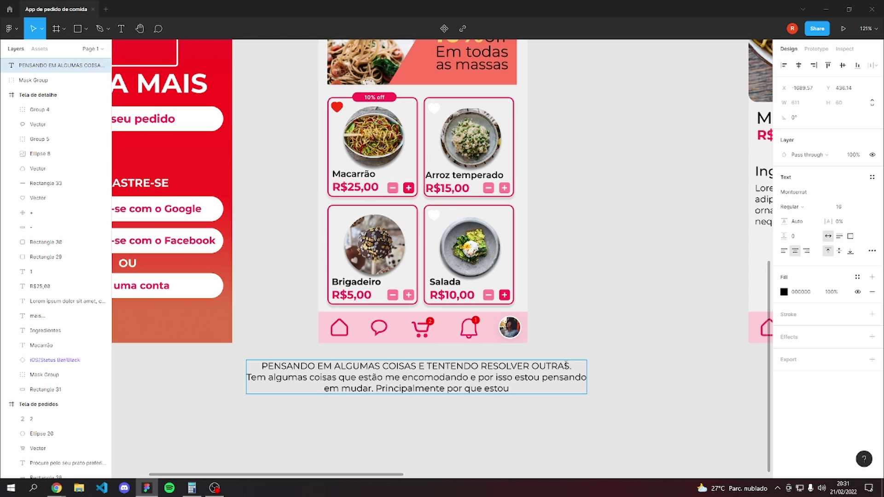
# Continue the note with "em mudar. Principalmente por que estou vendo alguns problemas de frames.".
pyautogui.write('lguns')
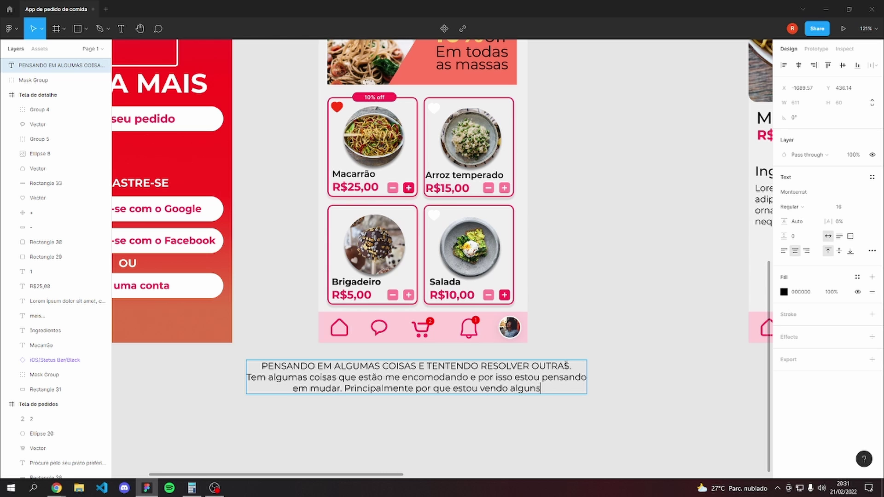
pyautogui.write(' problemas de frames')
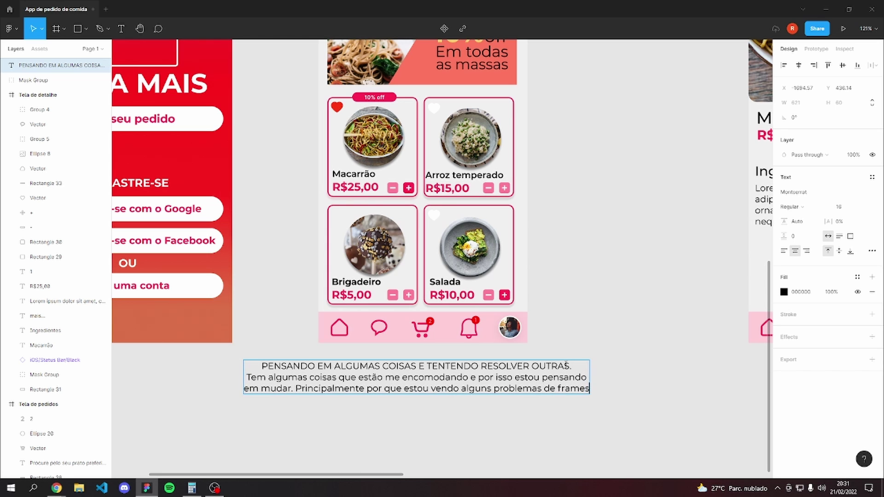
pyautogui.press('Return')
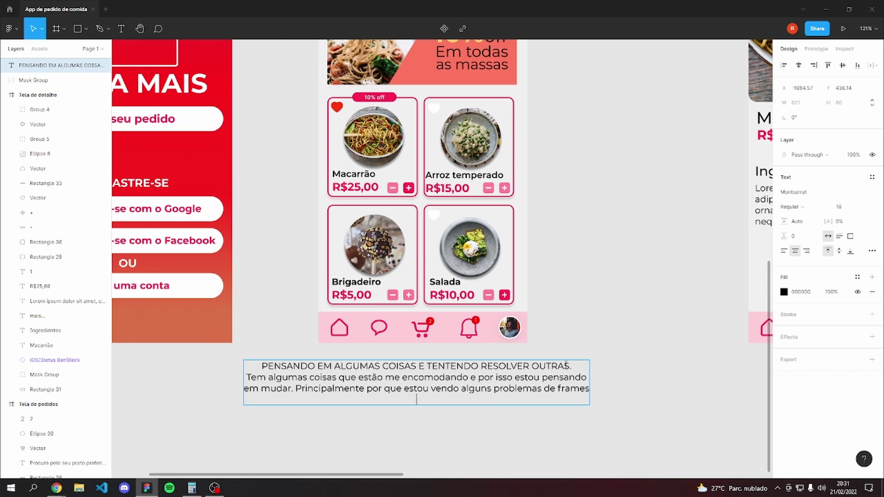
pyautogui.press('BackSpace')
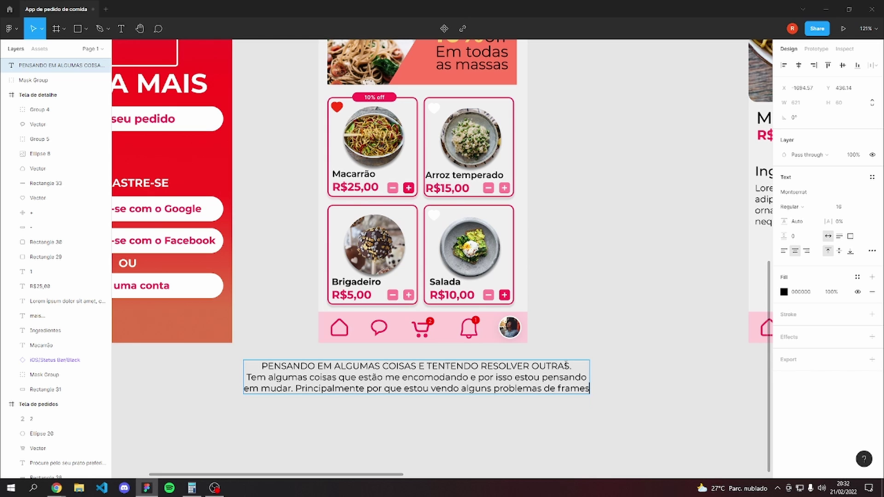
pyautogui.write('.')
# Add the closing line "Talvez tenha que refazer." to the note and finish editing it.
pyautogui.press('Return')
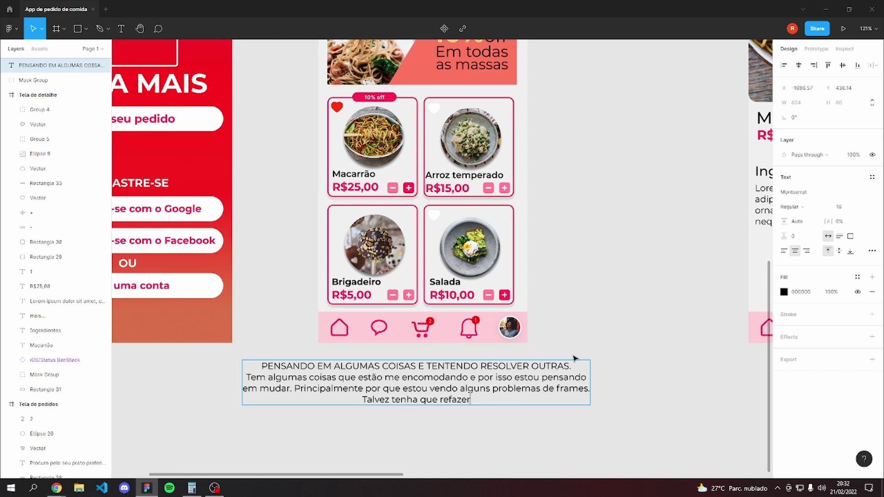
pyautogui.press('Escape')
pyautogui.click(622, 319)
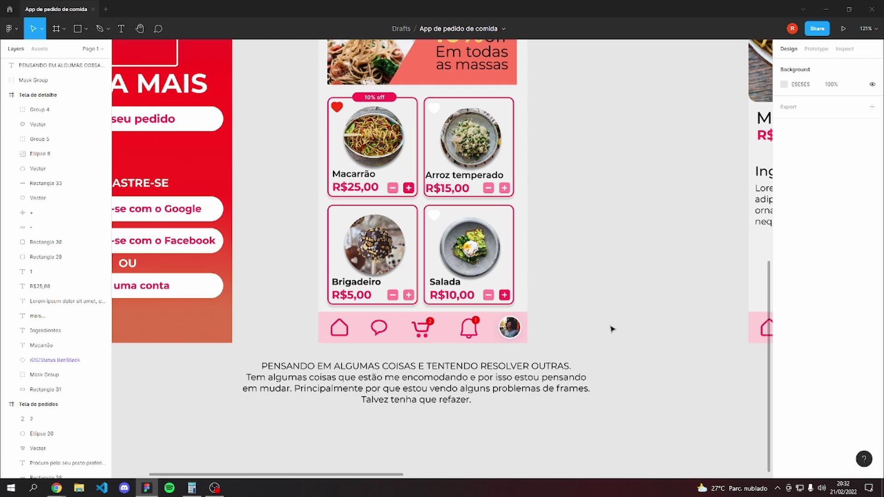
pyautogui.click(533, 378)
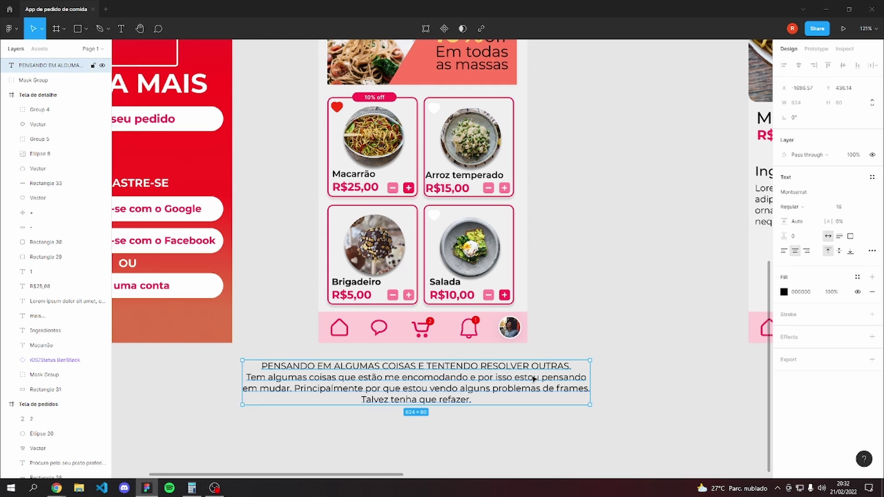
pyautogui.hotkey('shift', '1')
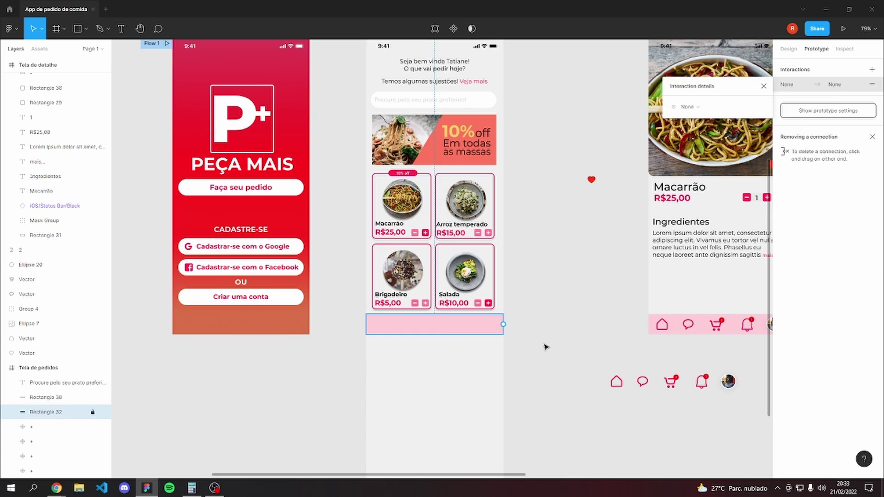
# Configure the Tela de pedidos frame's prototype settings so its dishes scroll behind the fixed pink bar.
pyautogui.click(384, 317)
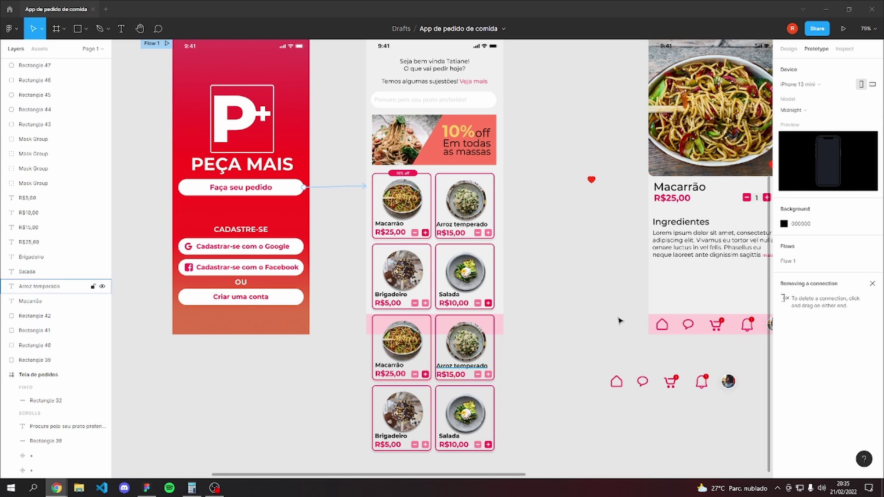
pyautogui.click(788, 49)
pyautogui.click(500, 246)
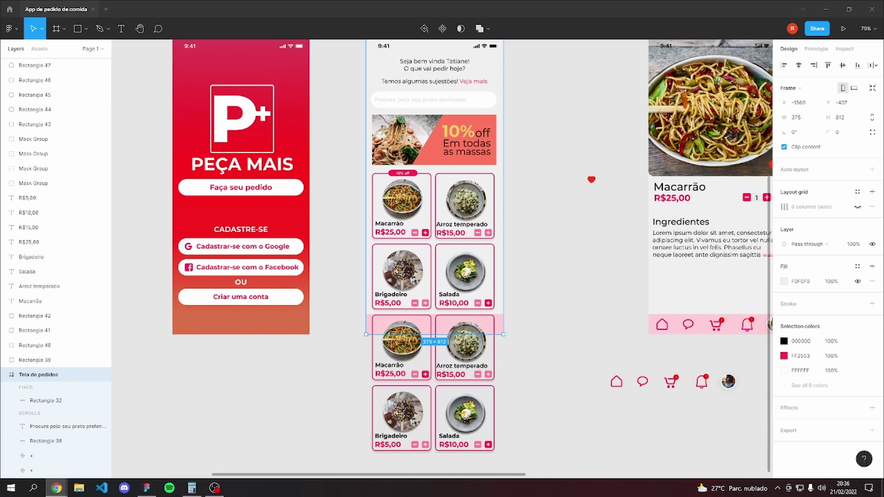
pyautogui.click(816, 49)
pyautogui.click(872, 92)
pyautogui.click(825, 110)
pyautogui.click(693, 145)
pyautogui.click(696, 237)
pyautogui.click(758, 144)
pyautogui.scroll(-2, 760, 442)
pyautogui.click(758, 325)
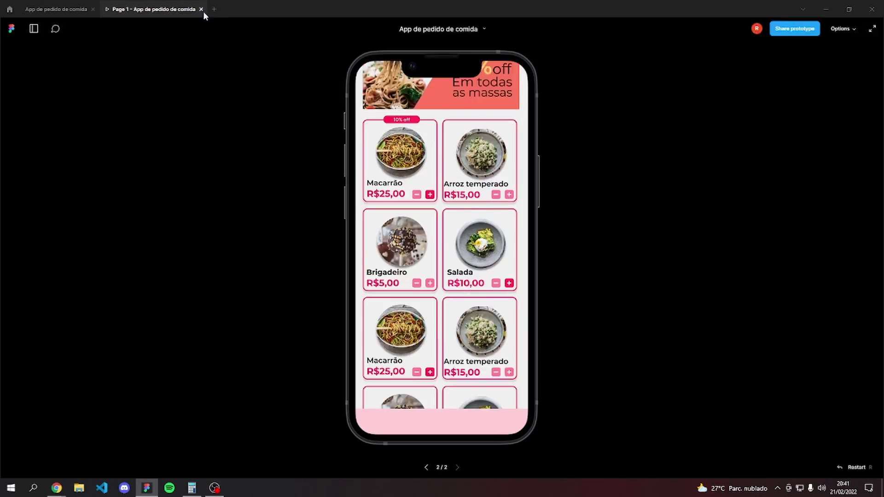
# Close the scrolling preview and test the quantity increase on the Macarrão detail screen in the prototype.
pyautogui.click(201, 9)
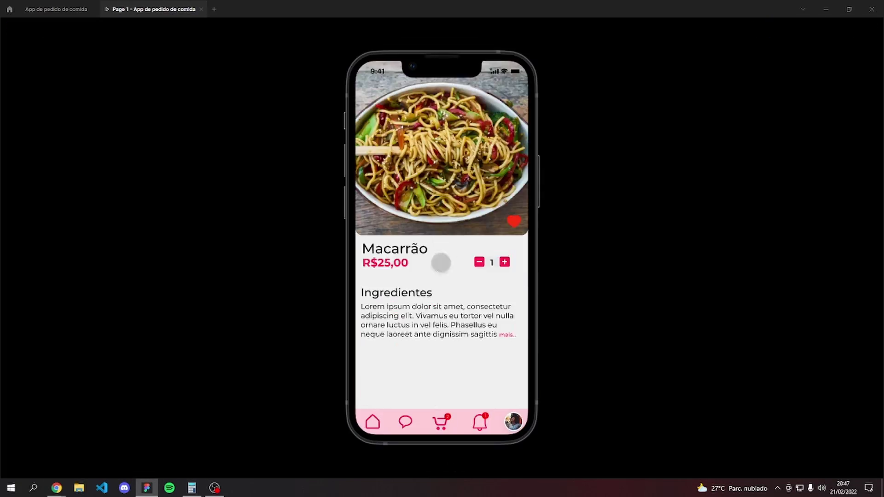
pyautogui.click(505, 262)
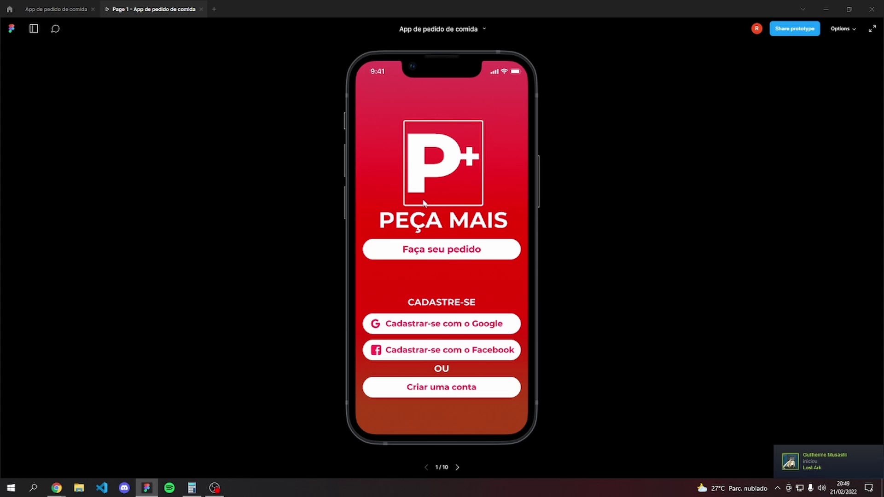
# Test the prototype from "Faça seu pedido" to the Macarrão detail, mark it as favourite, and return to the order screen.
pyautogui.click(435, 249)
pyautogui.click(455, 265)
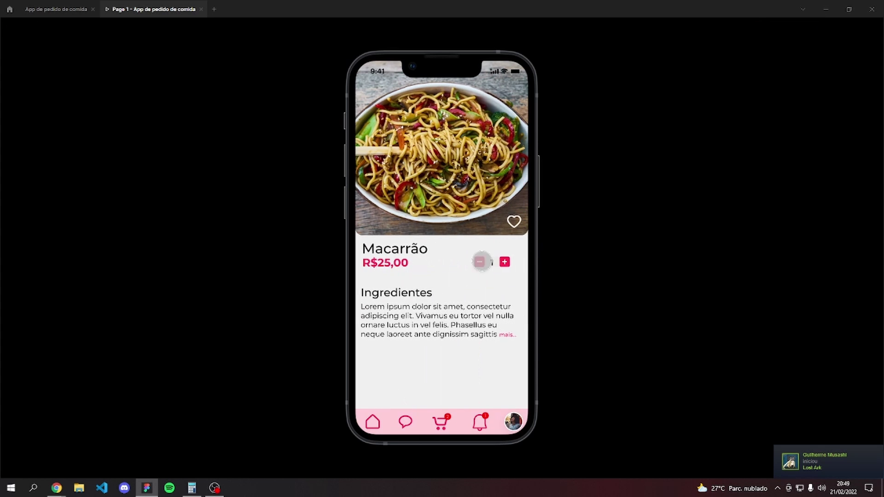
pyautogui.click(516, 224)
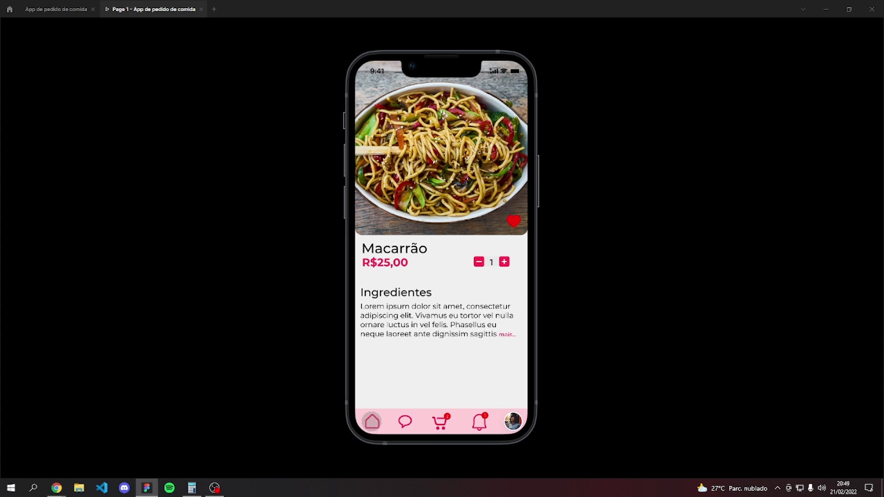
pyautogui.click(372, 421)
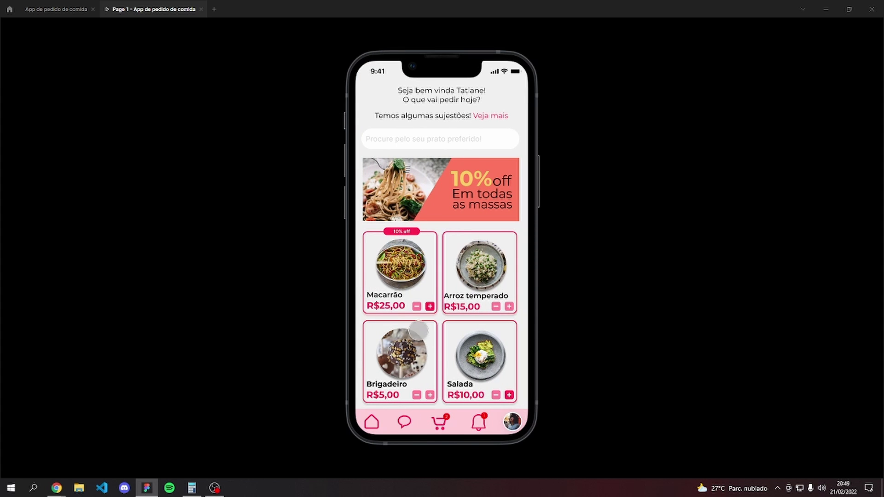
# Test opening the Macarrão detail from its card twice, going back to the order screen in between.
pyautogui.click(418, 290)
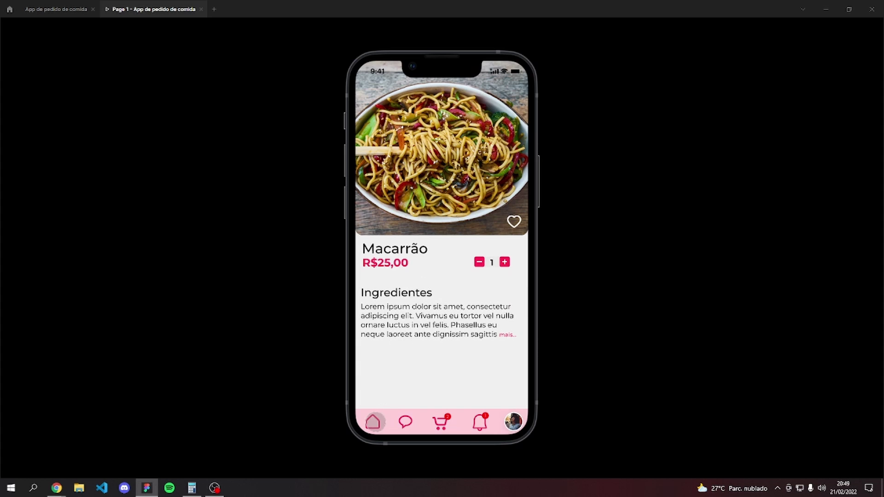
pyautogui.click(373, 422)
pyautogui.click(405, 278)
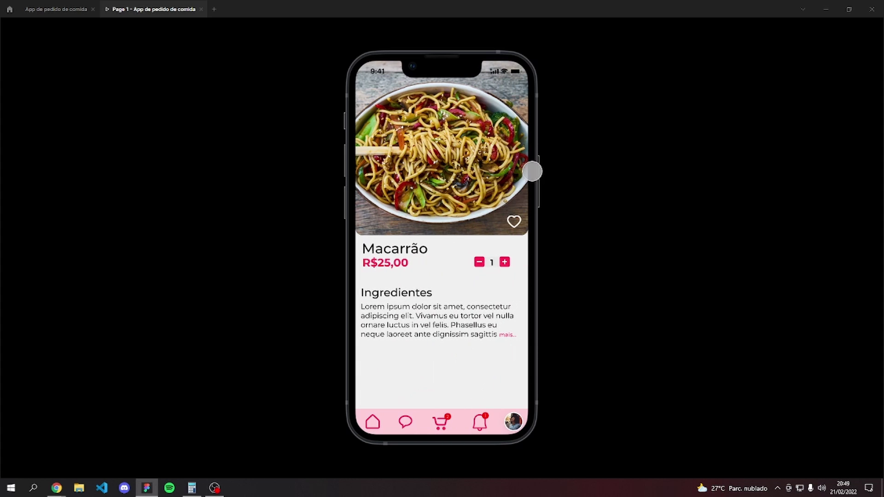
# Test favouriting Macarrão with quantity 2 and returning to the order screen, then close the prototype preview.
pyautogui.click(512, 225)
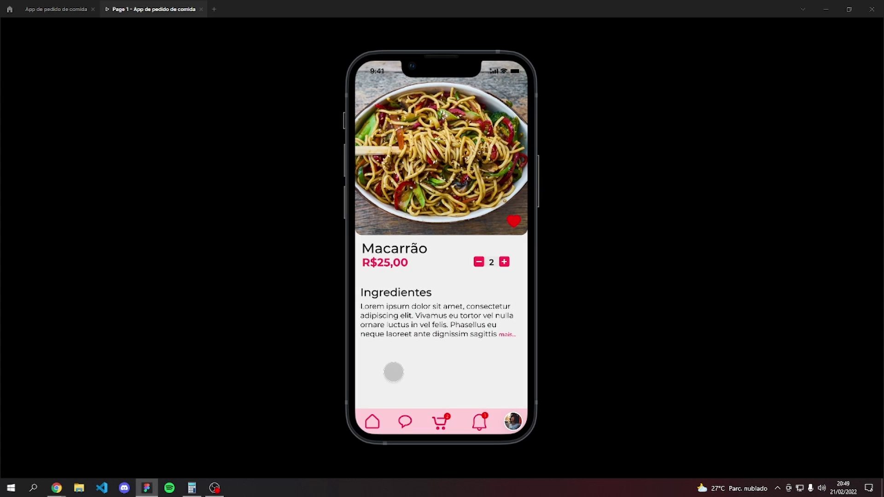
pyautogui.click(379, 409)
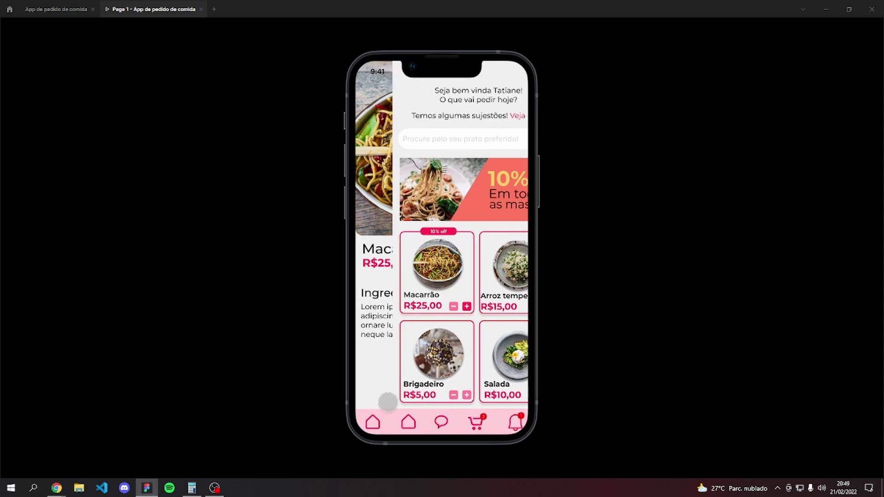
pyautogui.click(201, 9)
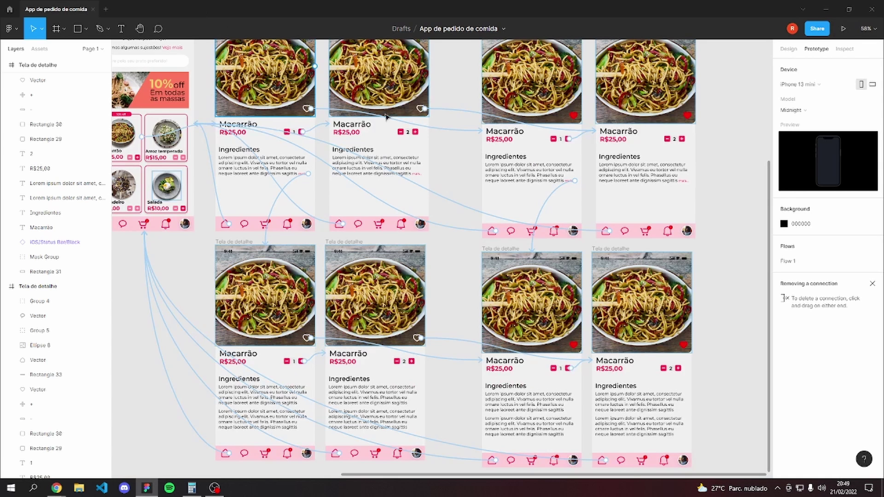
# Delete the note starting "Fazendo algumas interações para" above the app screens.
pyautogui.scroll(-3, 550, 313)
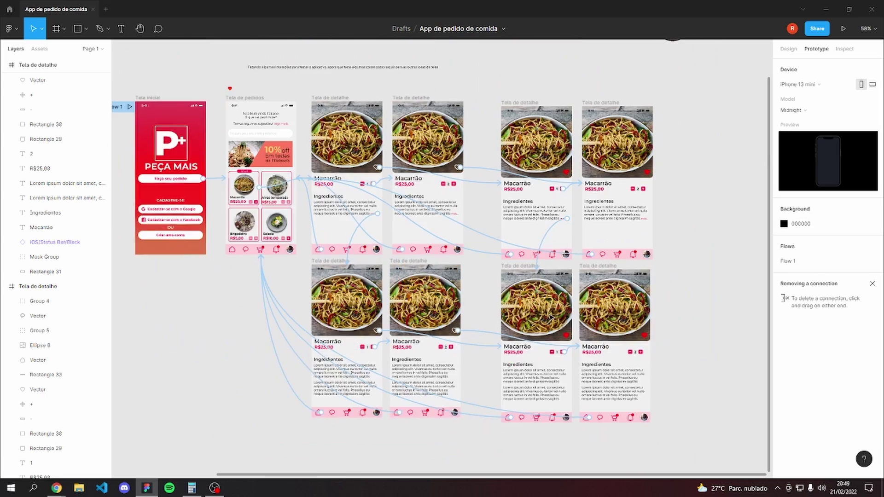
pyautogui.hscroll(-2, 598, 318)
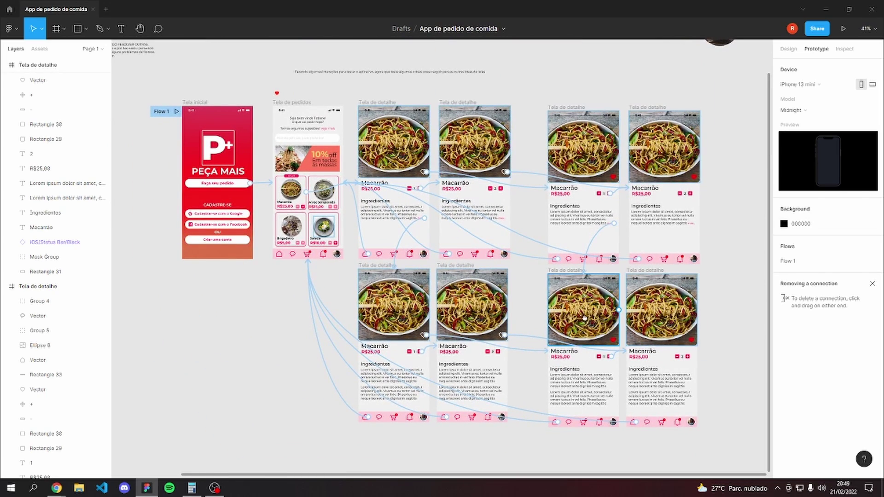
pyautogui.hscroll(1, 584, 317)
pyautogui.click(388, 74)
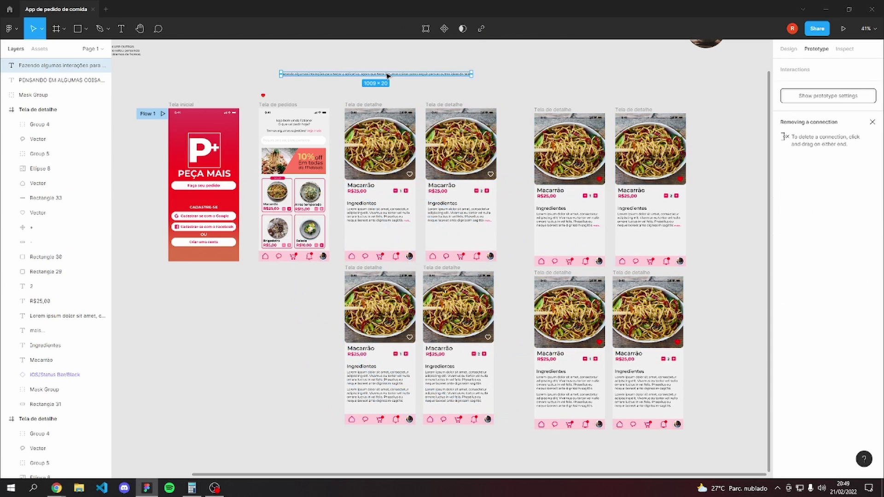
pyautogui.press('Delete')
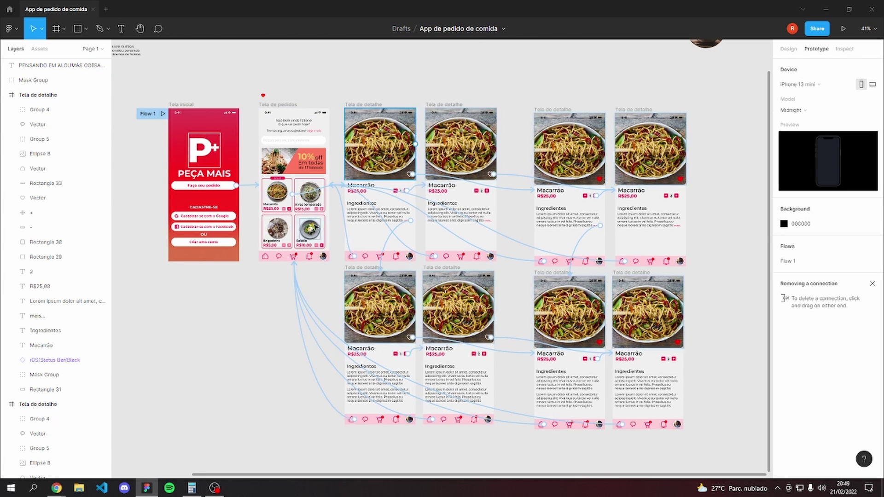